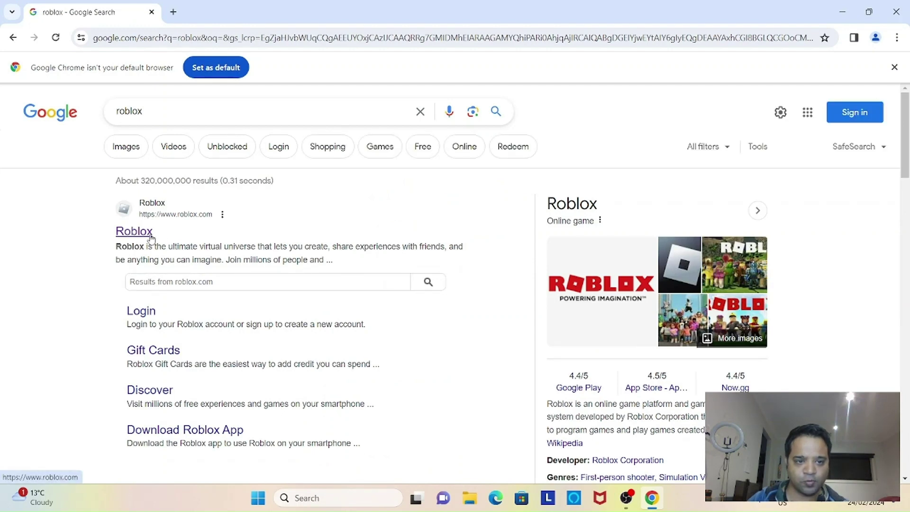
Open the official Roblox website from the search results and fill in the date of birth on the sign-up form.
{"action": "left_click", "coordinate": [150, 235]}
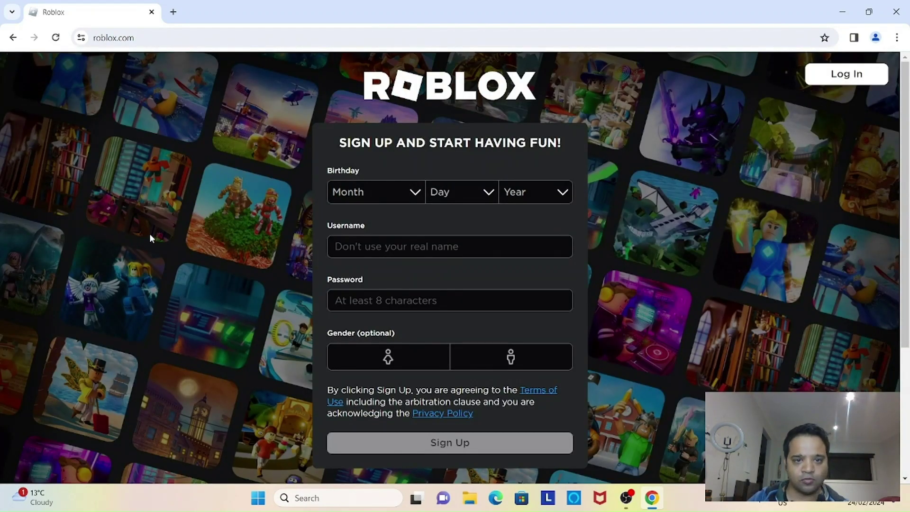
{"action": "left_click", "coordinate": [382, 196]}
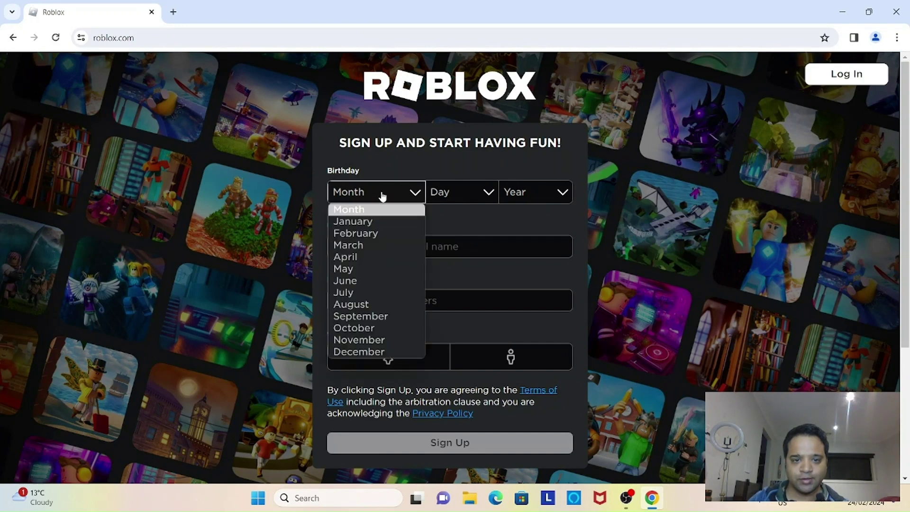
{"action": "left_click", "coordinate": [383, 234]}
{"action": "left_click", "coordinate": [455, 200]}
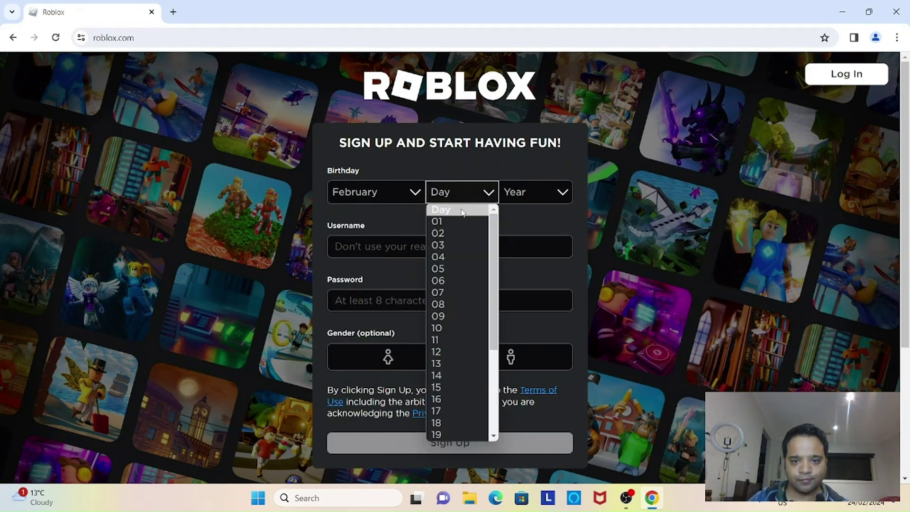
{"action": "left_click", "coordinate": [467, 234]}
{"action": "left_click", "coordinate": [520, 200]}
{"action": "scroll", "coordinate": [554, 267], "scroll_direction": "up", "scroll_amount": 3}
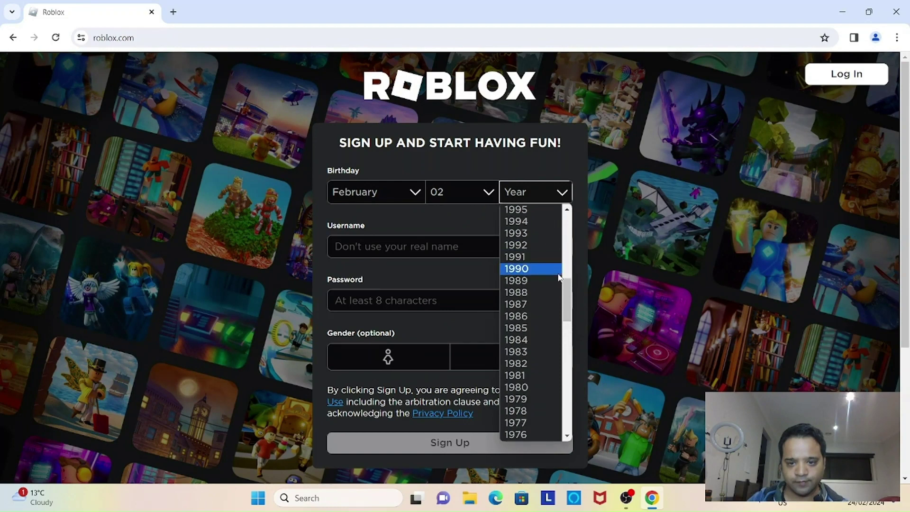
{"action": "left_click", "coordinate": [539, 268]}
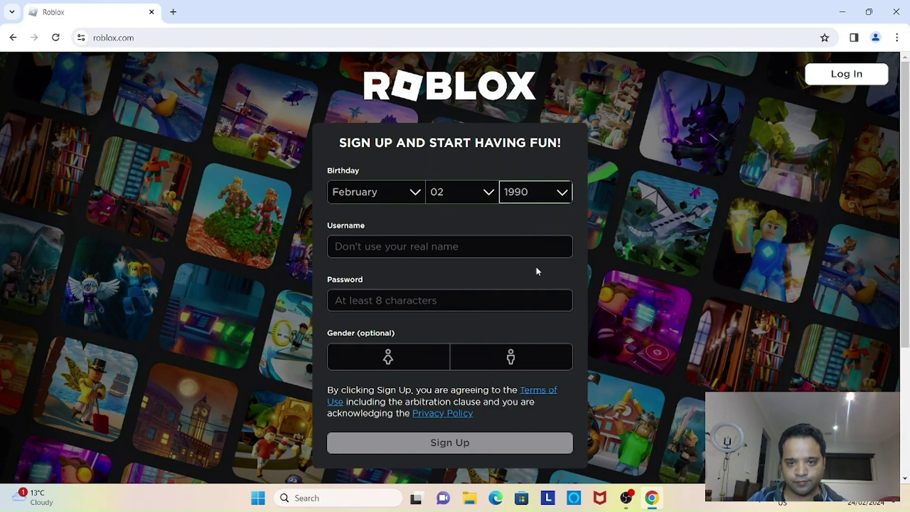
Enter the new account's username and password in the sign-up form.
{"action": "left_click", "coordinate": [370, 243]}
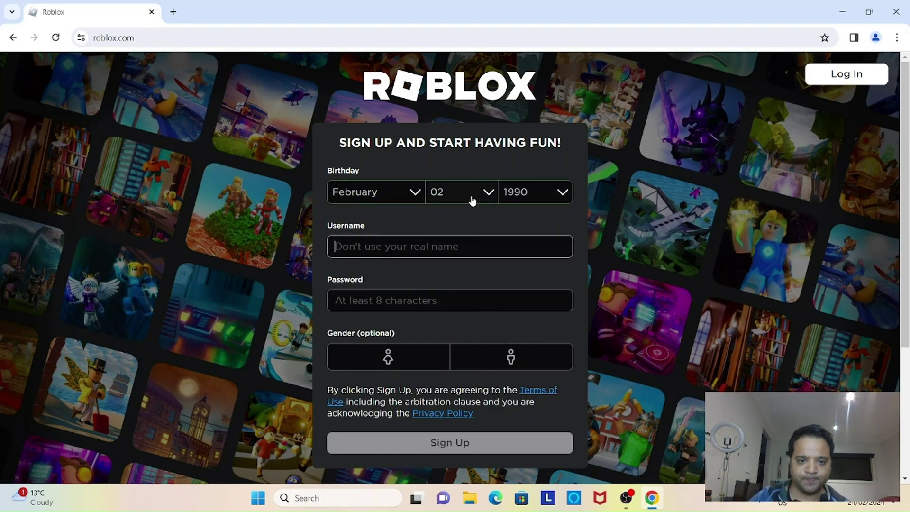
{"action": "type", "text": "moh"}
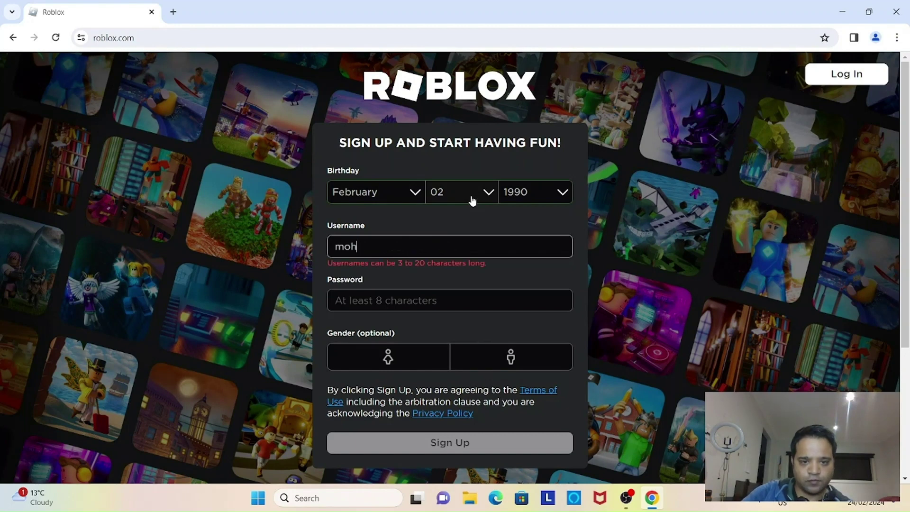
{"action": "type", "text": "anvg"}
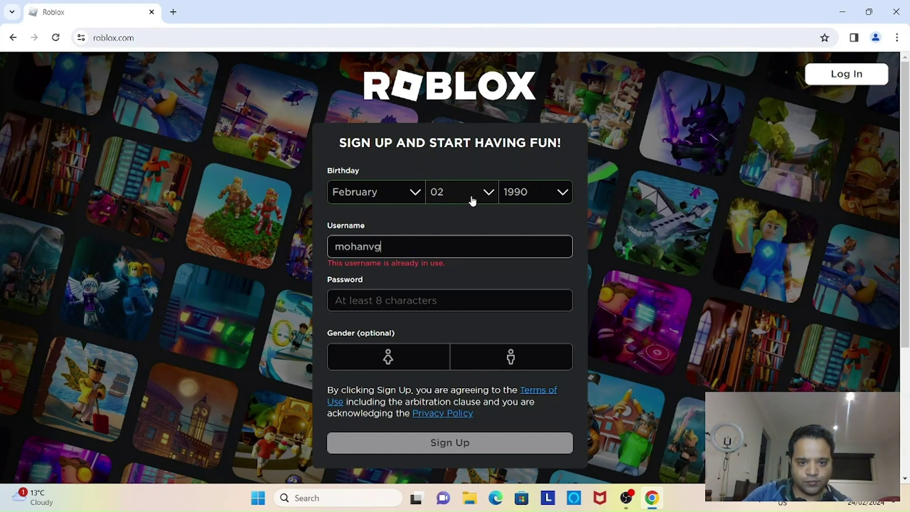
{"action": "type", "text": "a1"}
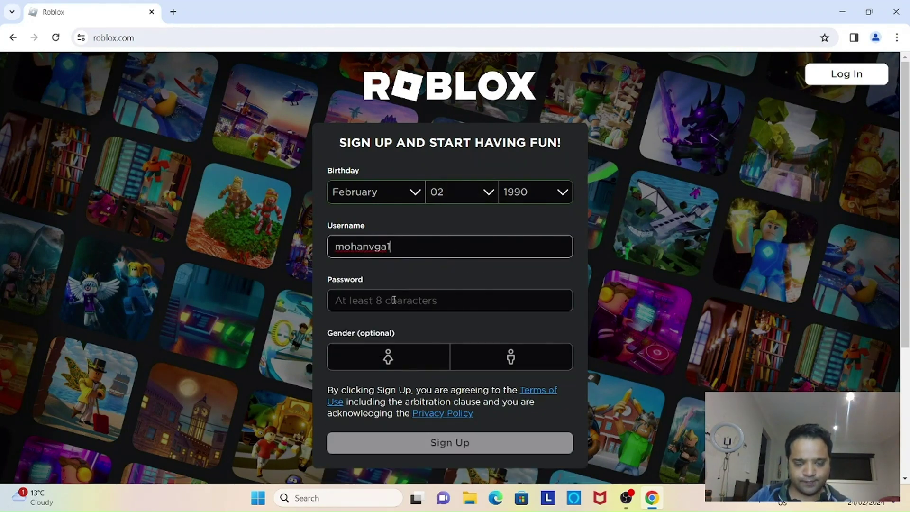
{"action": "left_click", "coordinate": [394, 300]}
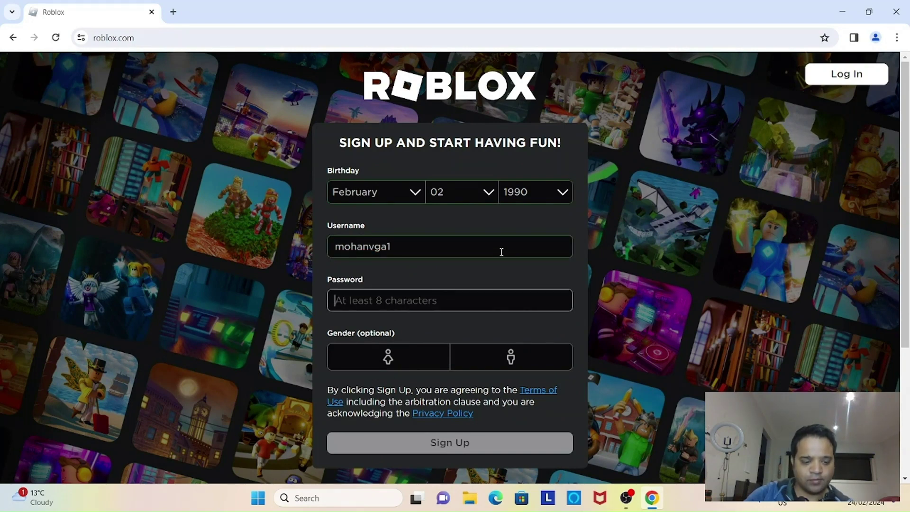
{"action": "type", "text": "••••"}
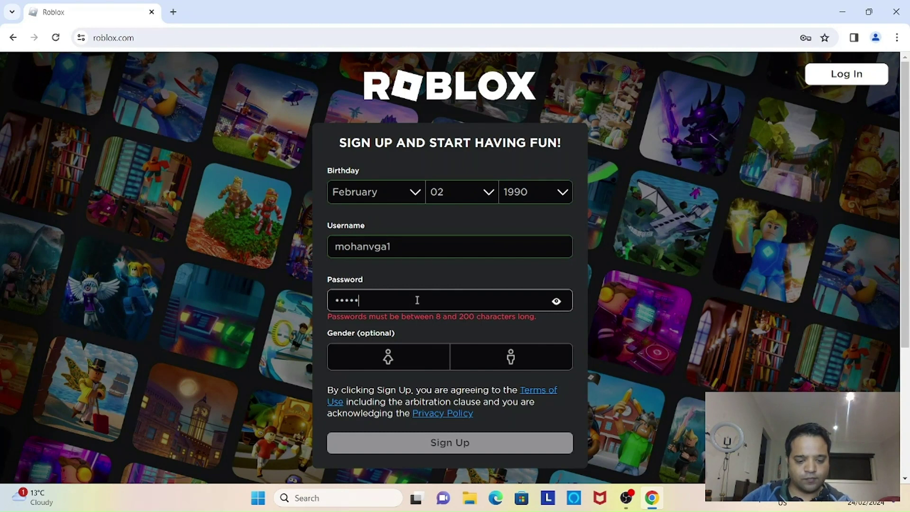
{"action": "type", "text": "••••"}
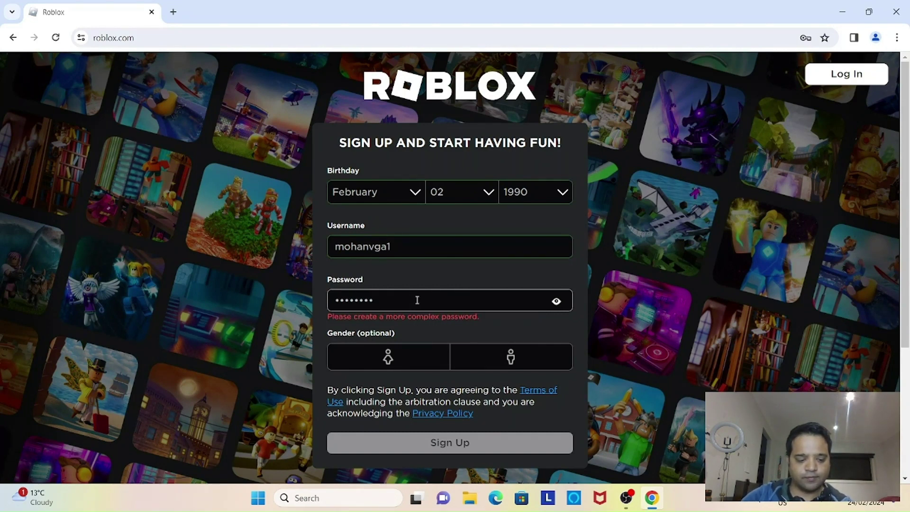
{"action": "type", "text": "•"}
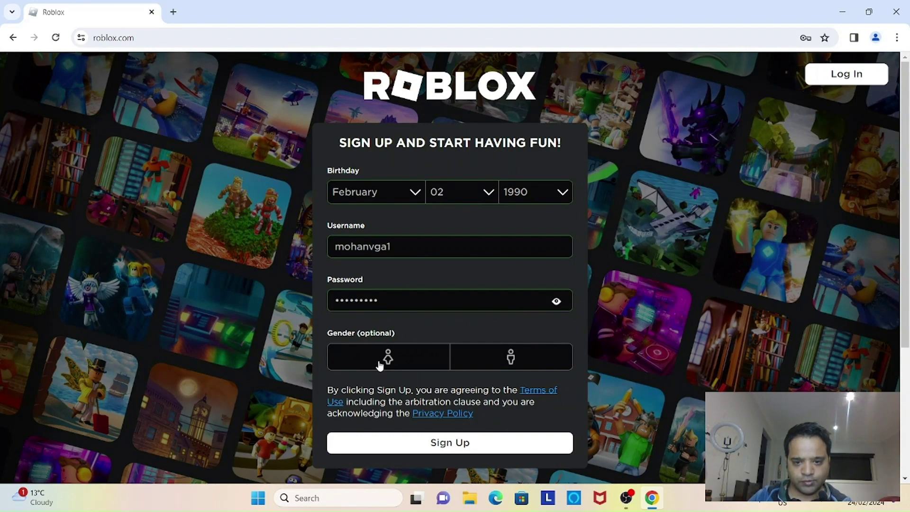
Select the male gender option and submit the sign-up form to create the account.
{"action": "left_click", "coordinate": [521, 358]}
{"action": "scroll", "coordinate": [516, 386], "scroll_direction": "down", "scroll_amount": 2}
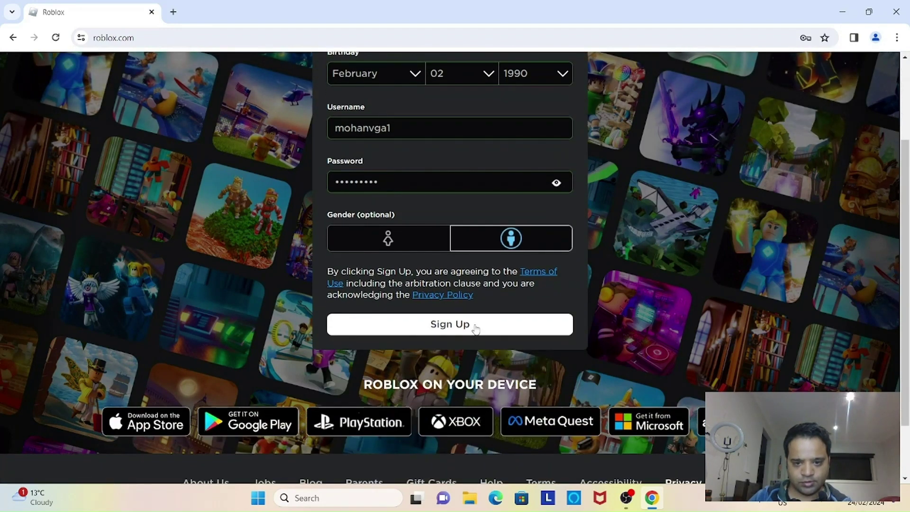
{"action": "left_click", "coordinate": [508, 324]}
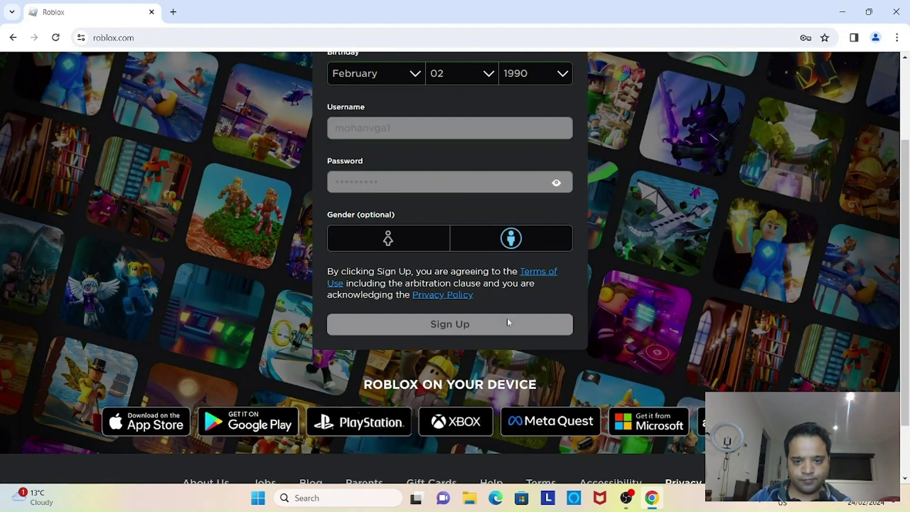
Browse the recommended experiences on the home page and open the Blade Ball game page.
{"action": "scroll", "coordinate": [593, 285], "scroll_direction": "down", "scroll_amount": 3}
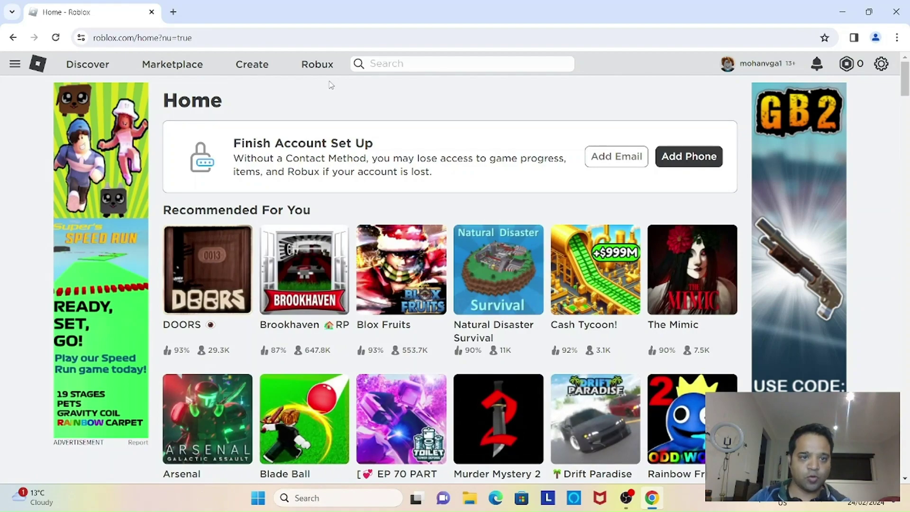
{"action": "scroll", "coordinate": [219, 204], "scroll_direction": "down", "scroll_amount": 6}
{"action": "scroll", "coordinate": [223, 223], "scroll_direction": "down", "scroll_amount": 1}
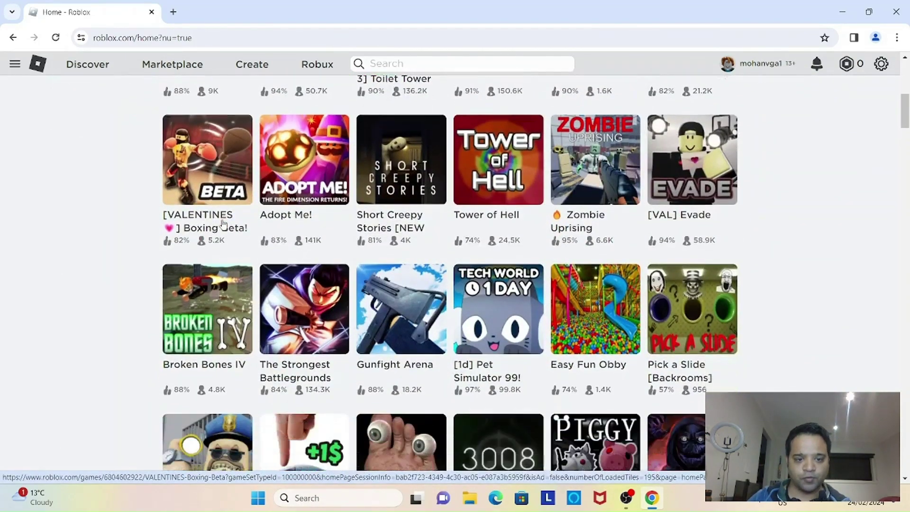
{"action": "scroll", "coordinate": [266, 227], "scroll_direction": "up", "scroll_amount": 8}
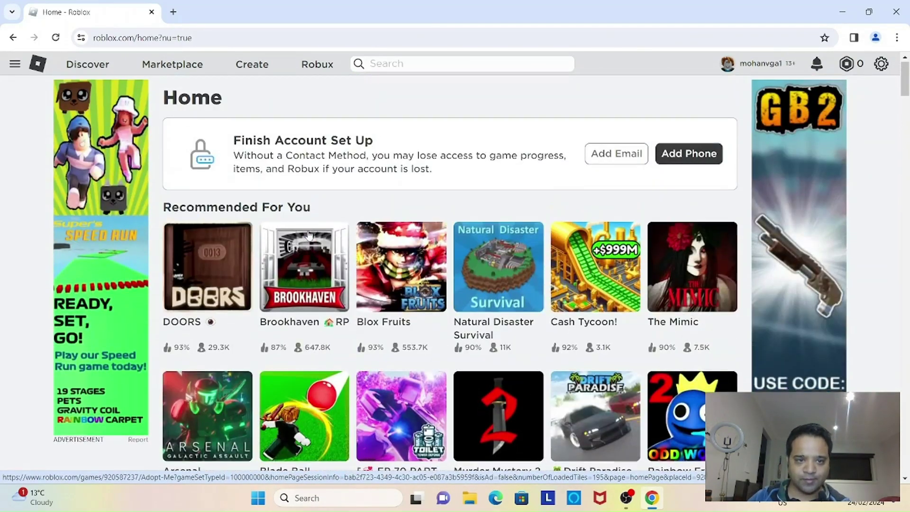
{"action": "scroll", "coordinate": [365, 287], "scroll_direction": "down", "scroll_amount": 2}
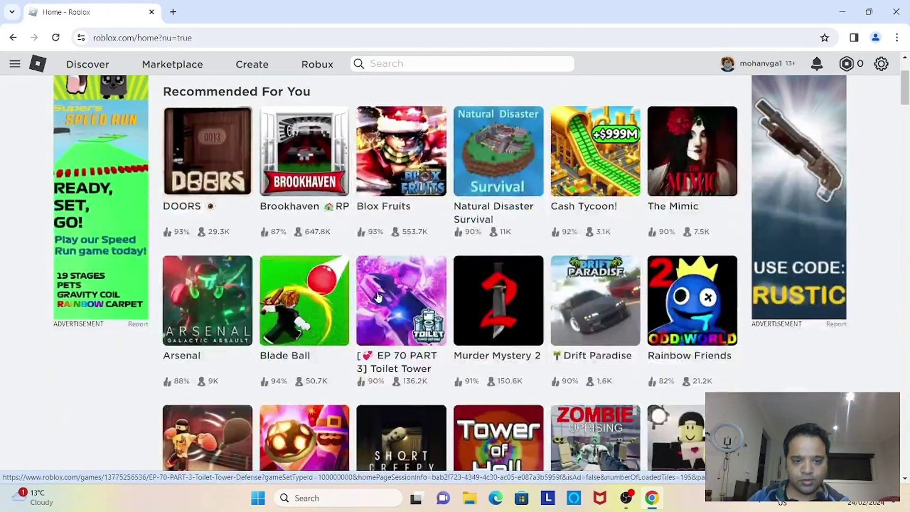
{"action": "left_click", "coordinate": [311, 321]}
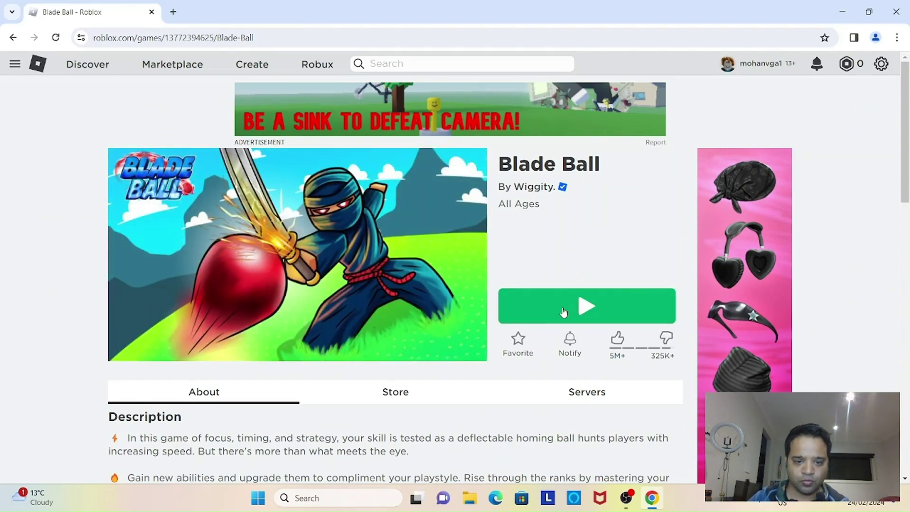
Start Blade Ball to get the Roblox download, then run RobloxPlayerInstaller from the Downloads folder.
{"action": "left_click", "coordinate": [563, 311]}
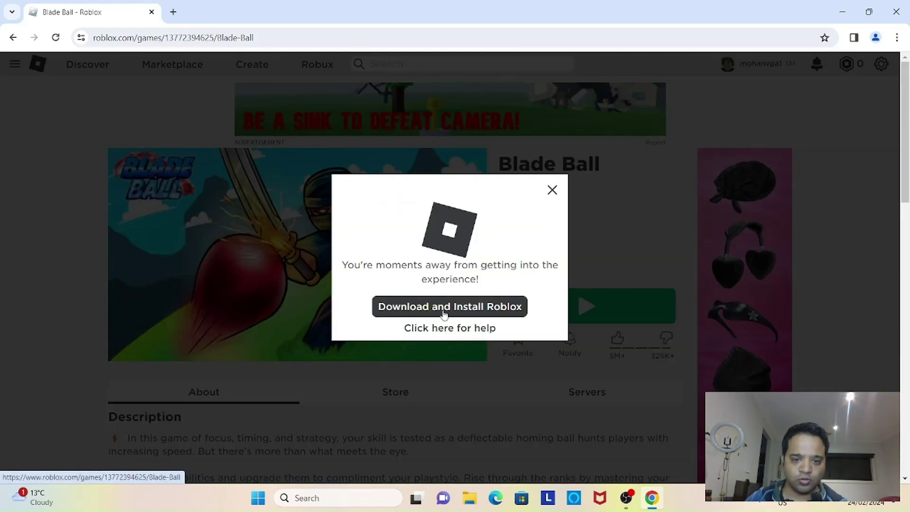
{"action": "left_click", "coordinate": [492, 314]}
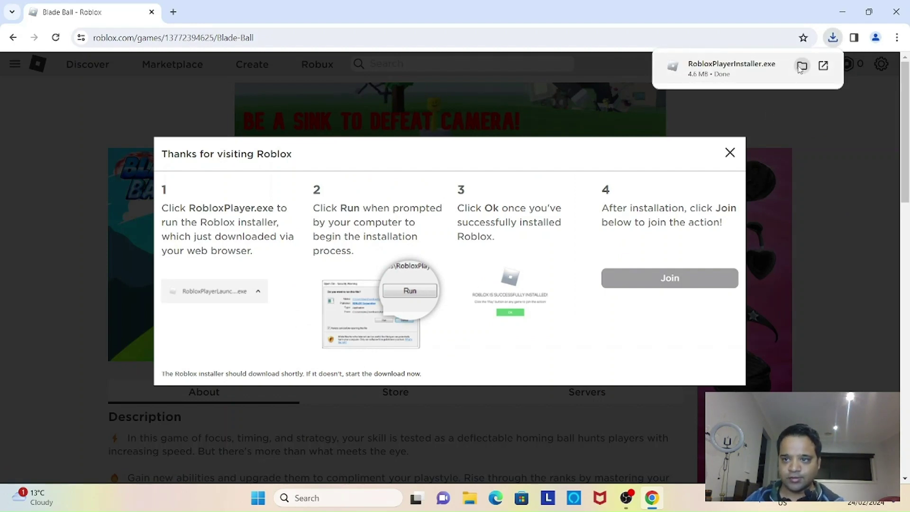
{"action": "left_click", "coordinate": [802, 67]}
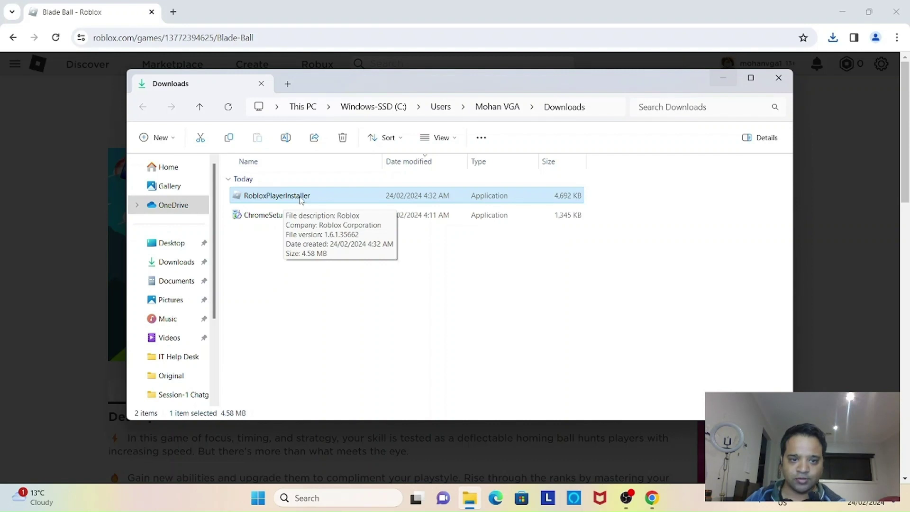
{"action": "double_click", "coordinate": [300, 199]}
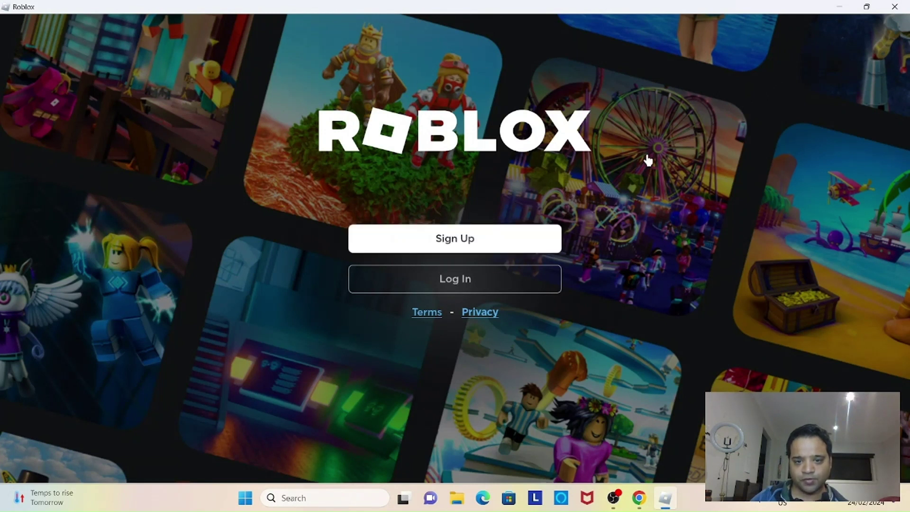
Close the Roblox app, the website's installation instructions and the browser to return to the desktop.
{"action": "left_click", "coordinate": [895, 7]}
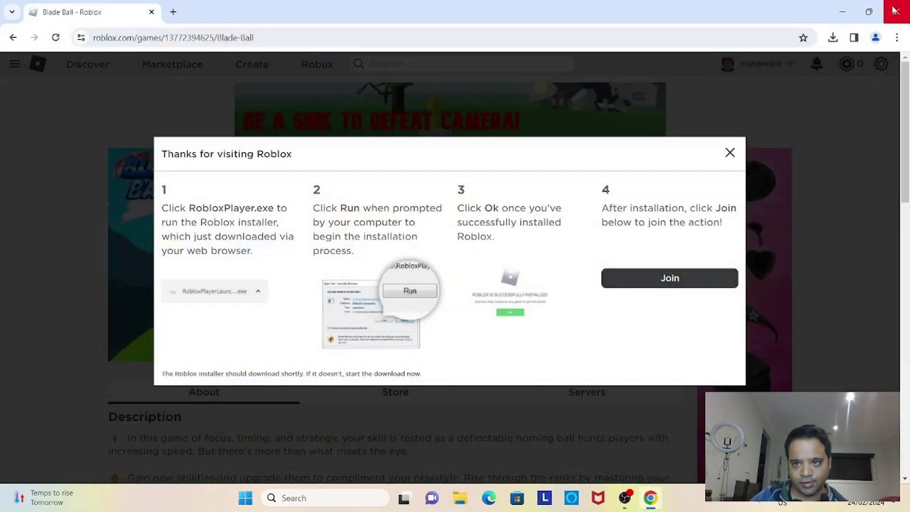
{"action": "left_click", "coordinate": [731, 154]}
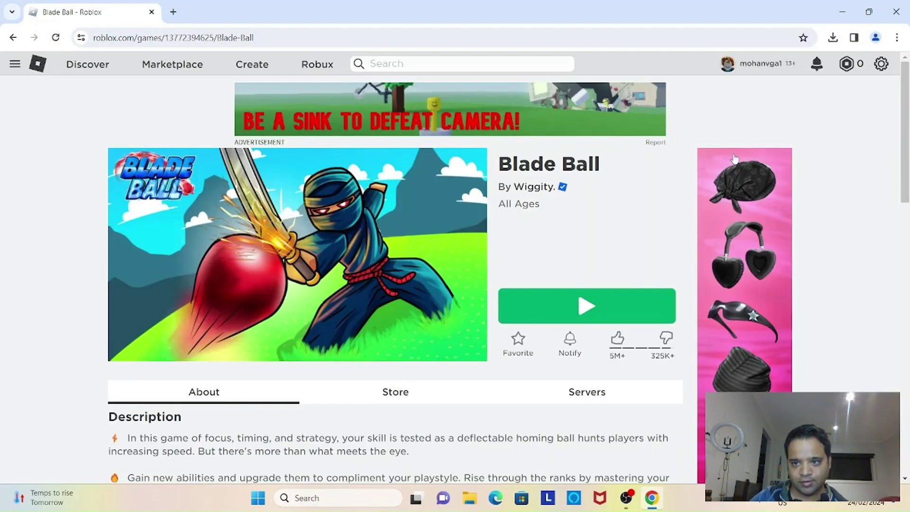
{"action": "left_click", "coordinate": [895, 11]}
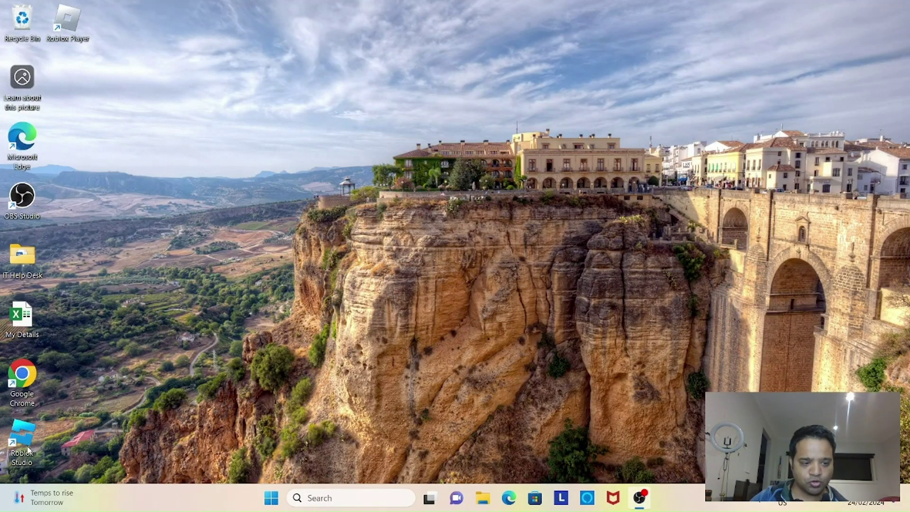
Launch Roblox Player from the desktop and open its login form.
{"action": "left_click", "coordinate": [67, 37]}
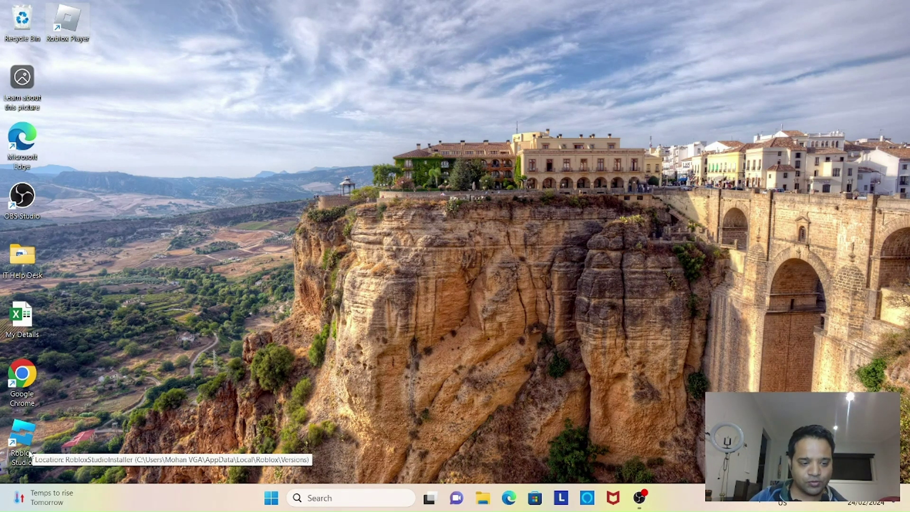
{"action": "double_click", "coordinate": [71, 27]}
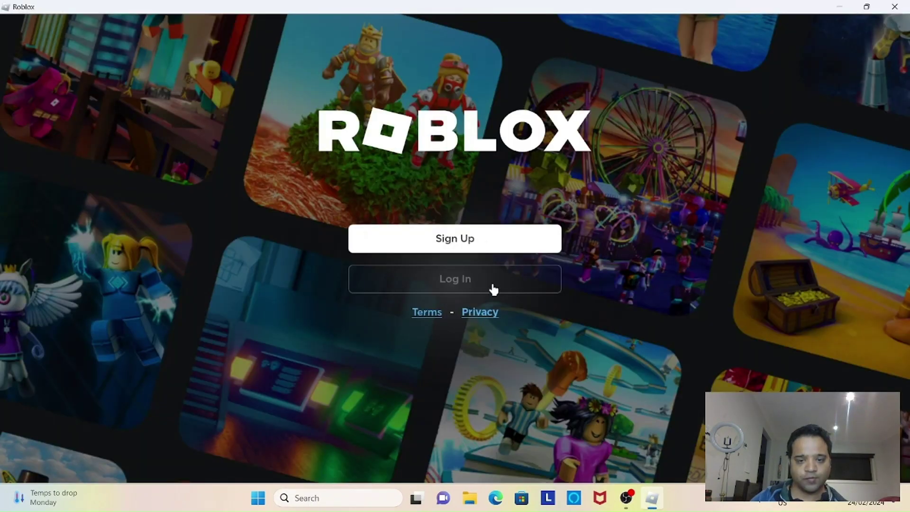
{"action": "left_click", "coordinate": [493, 289]}
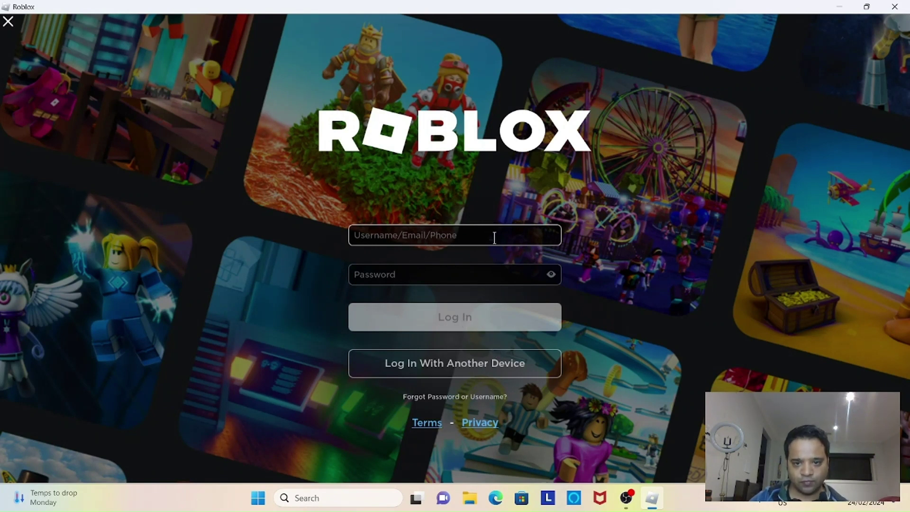
Log in to Roblox Player with the account's username and password.
{"action": "type", "text": "moh"}
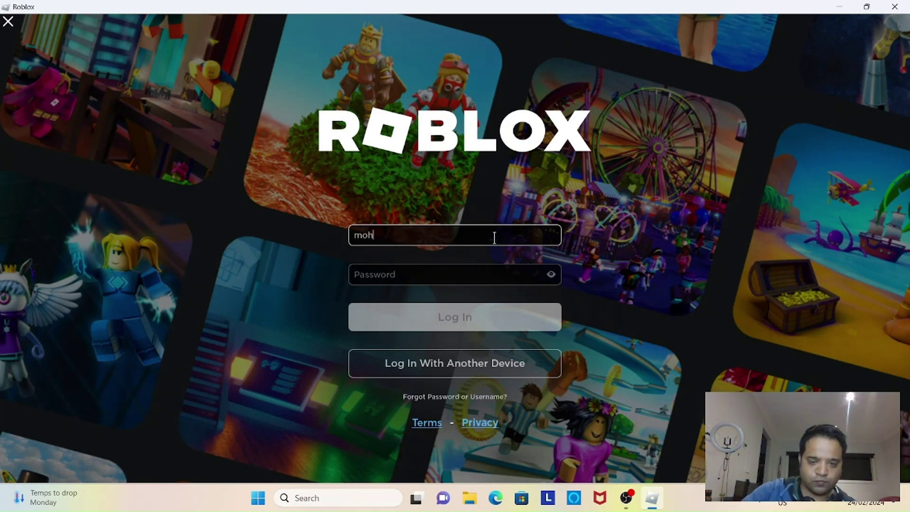
{"action": "type", "text": "anvga1"}
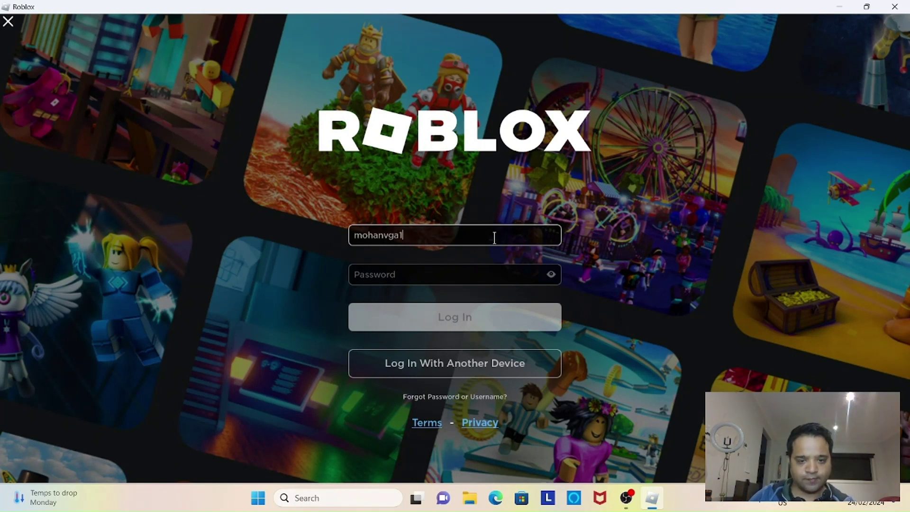
{"action": "left_click", "coordinate": [516, 274]}
{"action": "type", "text": "m"}
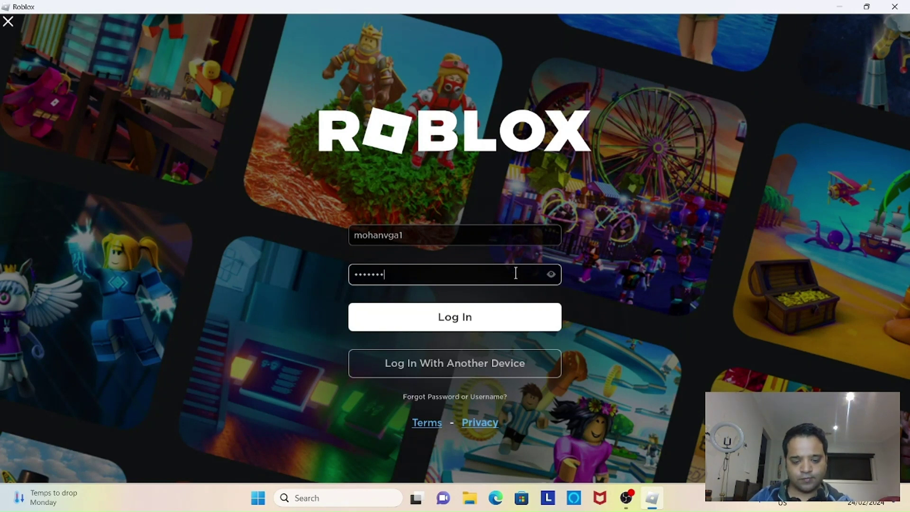
{"action": "type", "text": "**"}
{"action": "left_click", "coordinate": [538, 316]}
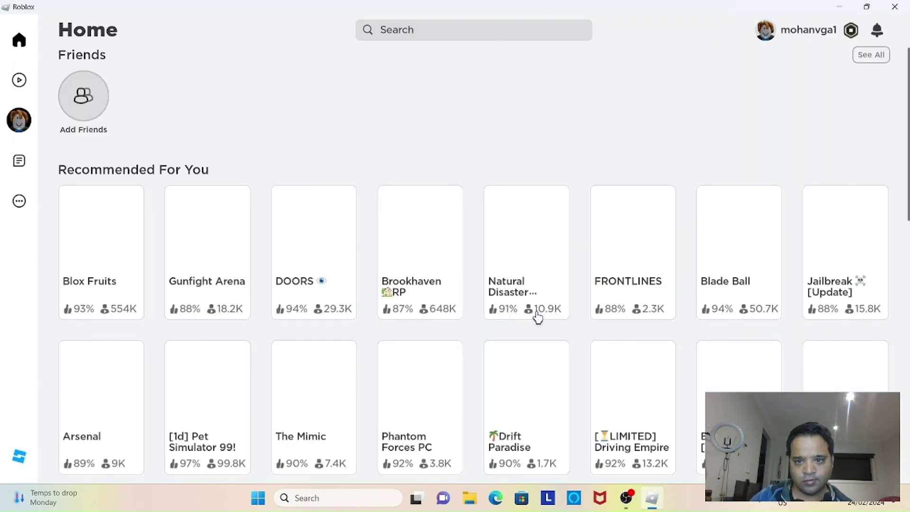
{"action": "mouse_move", "coordinate": [544, 227]}
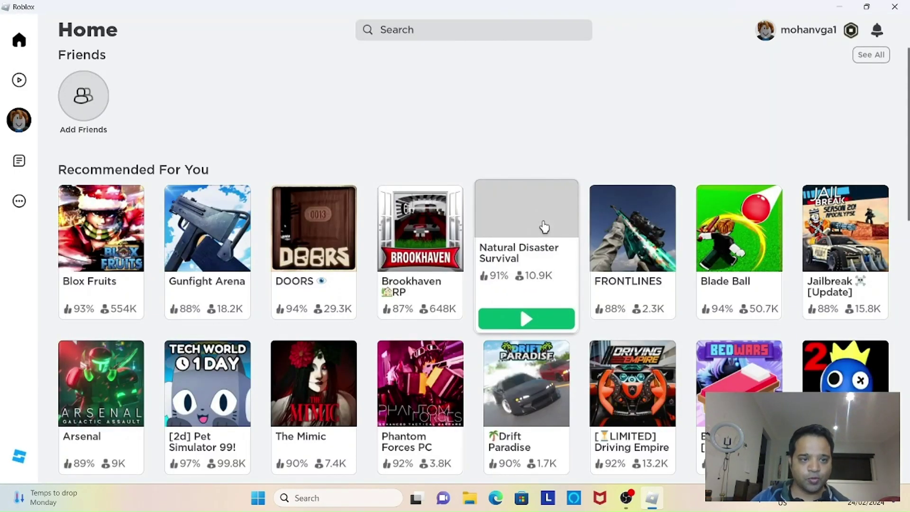